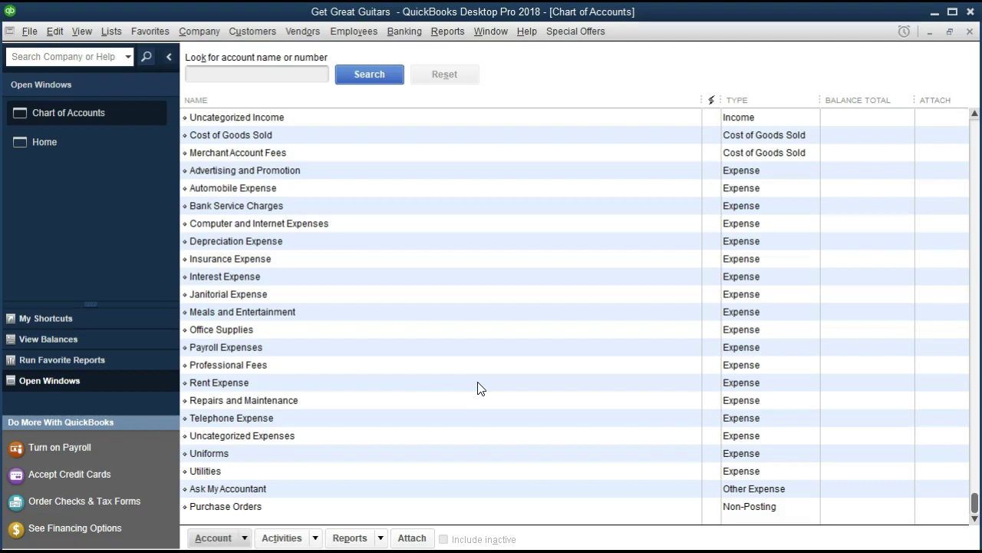
Step: Search the chart of accounts for "Payroll"
{"action": "scroll", "coordinate": [477, 388], "scroll_direction": "up", "scroll_amount": 7}
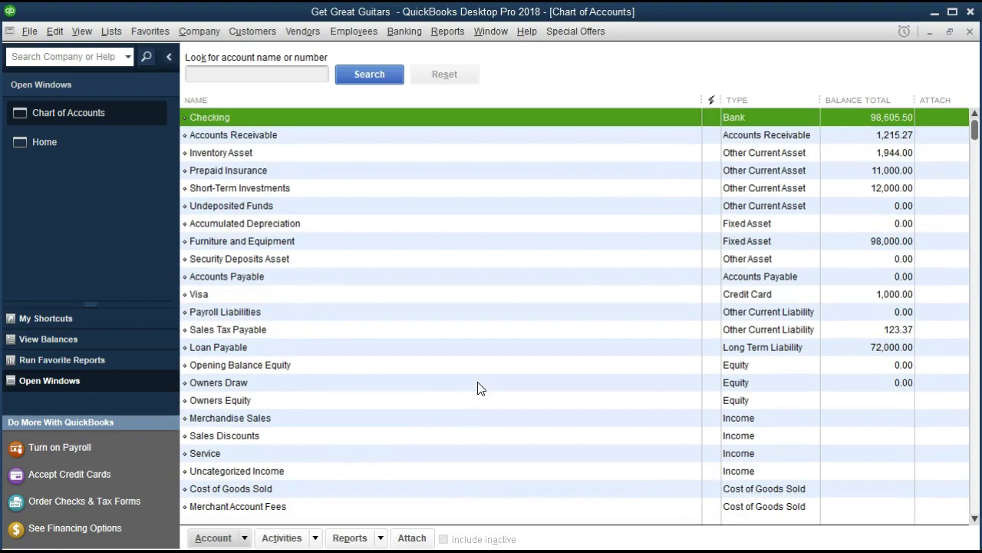
{"action": "left_click", "coordinate": [278, 75]}
{"action": "scroll", "coordinate": [431, 351], "scroll_direction": "down", "scroll_amount": 5}
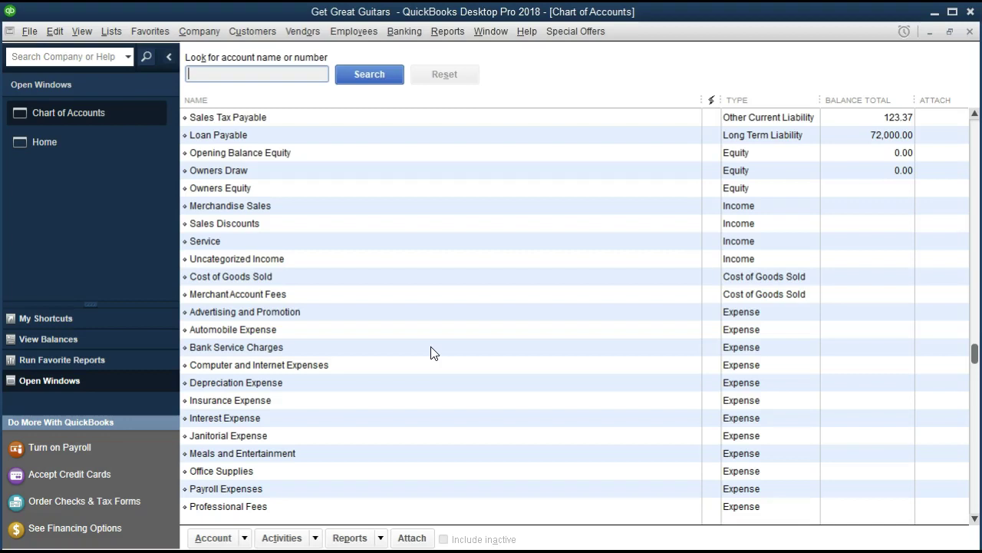
{"action": "type", "text": "Payroll"}
{"action": "key", "text": "Return"}
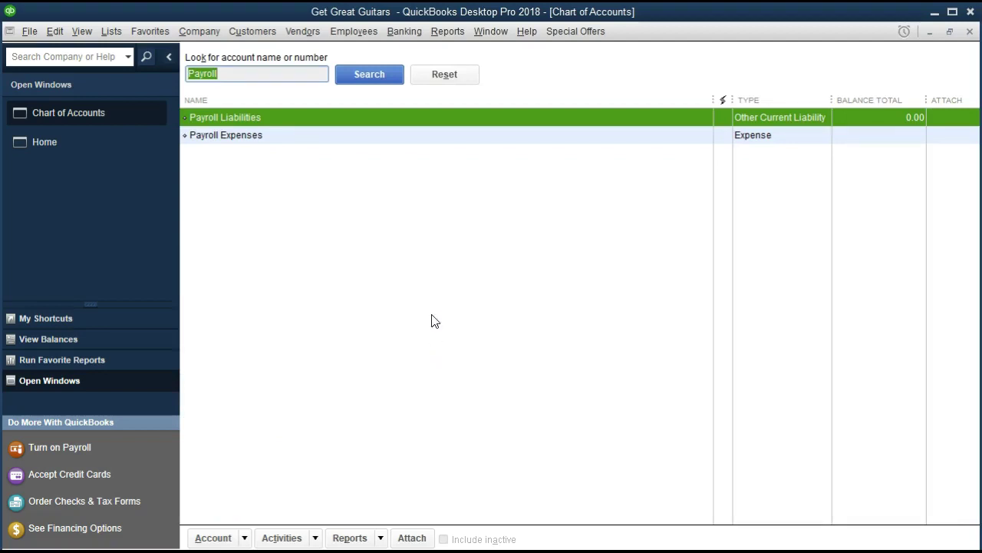
Step: Replace the account search term with "expense", run the search, and reset the list to all accounts
{"action": "left_click", "coordinate": [274, 74]}
{"action": "key", "text": "BackSpace"}
{"action": "key", "text": "BackSpace"}
{"action": "key", "text": "BackSpace"}
{"action": "key", "text": "BackSpace"}
{"action": "key", "text": "BackSpace"}
{"action": "key", "text": "BackSpace"}
{"action": "key", "text": "BackSpace"}
{"action": "type", "text": "expense"}
{"action": "key", "text": "Return"}
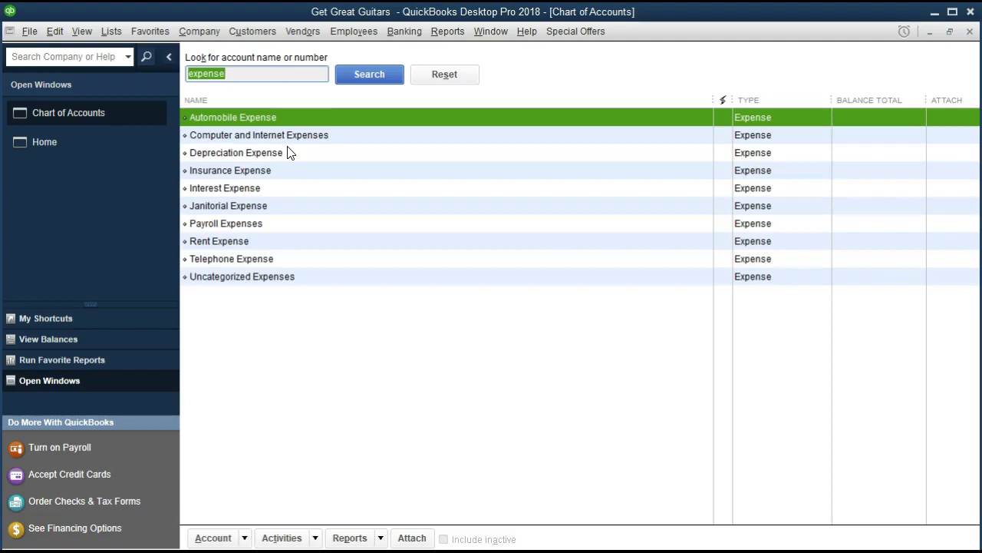
{"action": "left_click", "coordinate": [444, 74]}
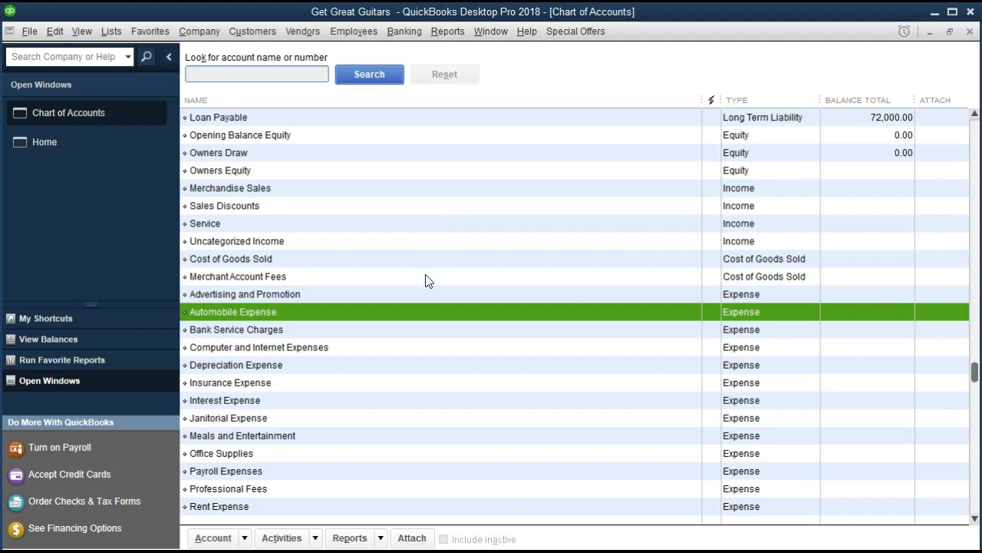
Step: Search the chart of accounts for "insurance" and reset the list to all accounts
{"action": "scroll", "coordinate": [423, 307], "scroll_direction": "up", "scroll_amount": 3}
{"action": "scroll", "coordinate": [423, 307], "scroll_direction": "down", "scroll_amount": 3}
{"action": "scroll", "coordinate": [424, 308], "scroll_direction": "down", "scroll_amount": 3}
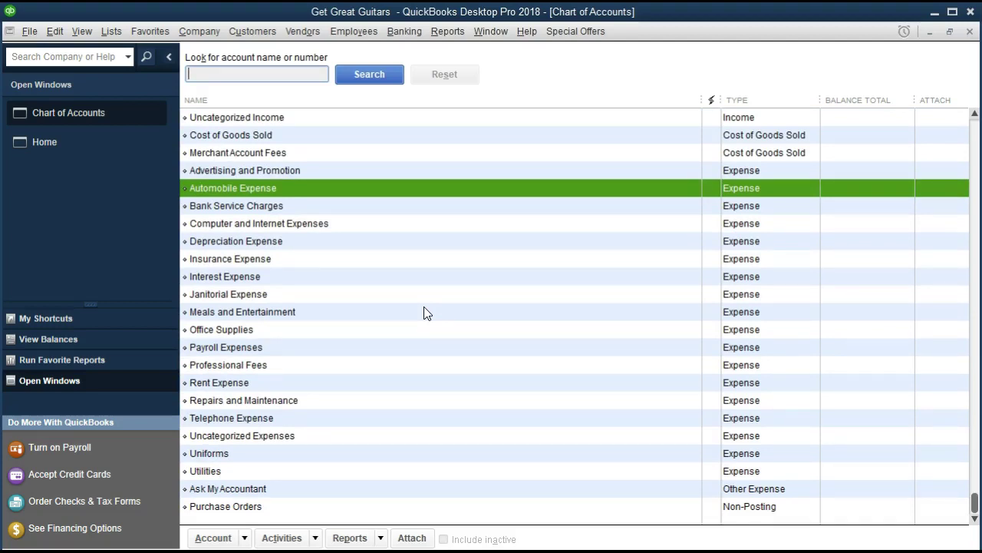
{"action": "type", "text": "insurance"}
{"action": "key", "text": "Return"}
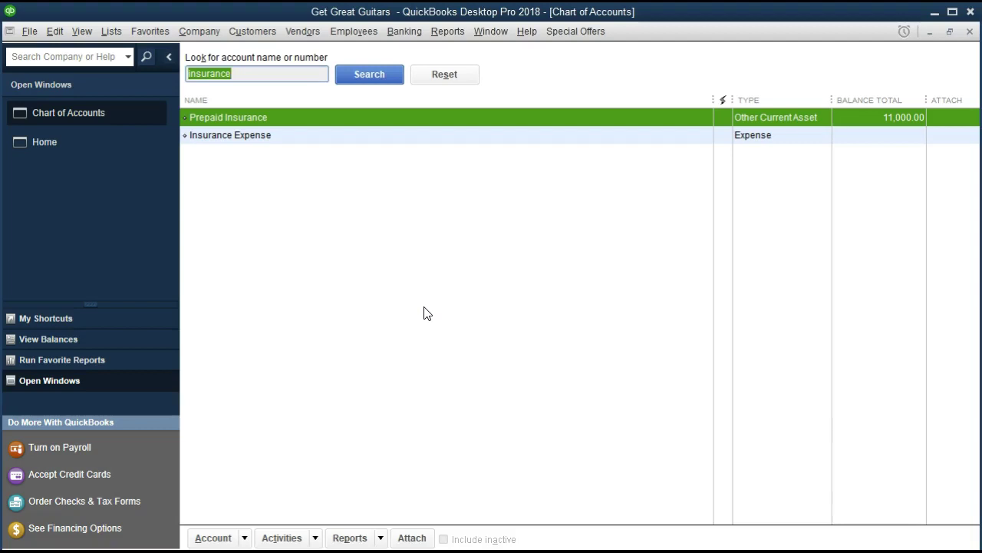
{"action": "left_click", "coordinate": [447, 84]}
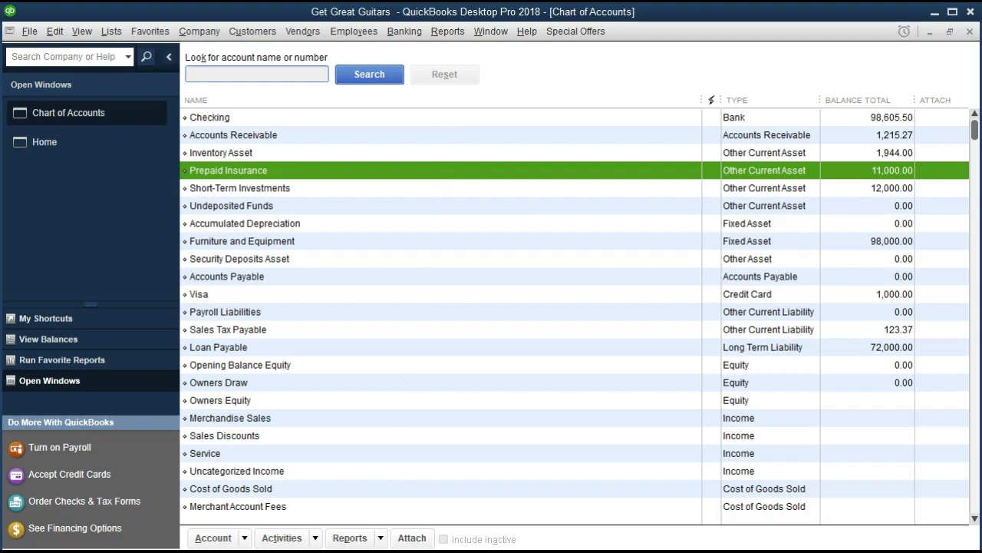
Step: Open the Write Checks form from the home page and browse the account choices for the first expense line
{"action": "left_click", "coordinate": [59, 149]}
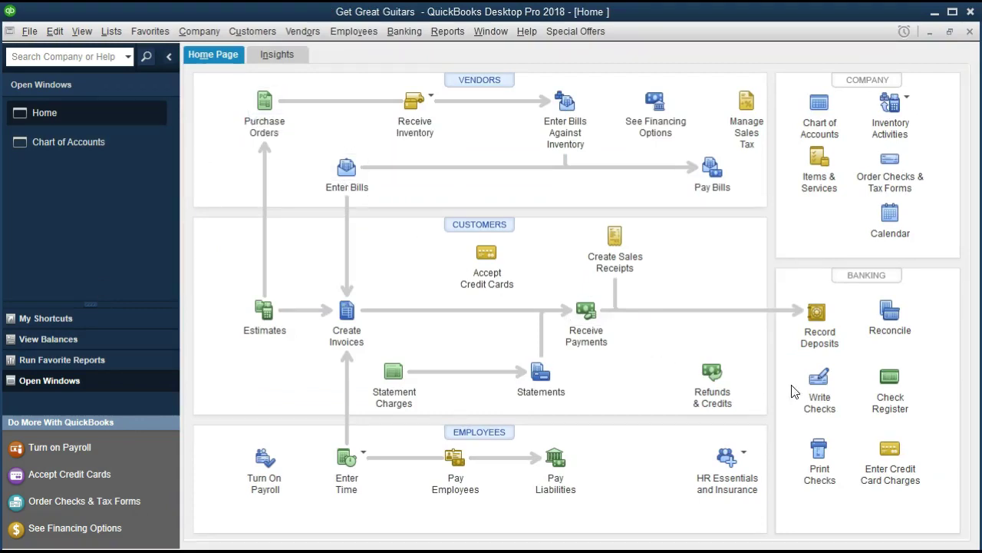
{"action": "left_click", "coordinate": [817, 393]}
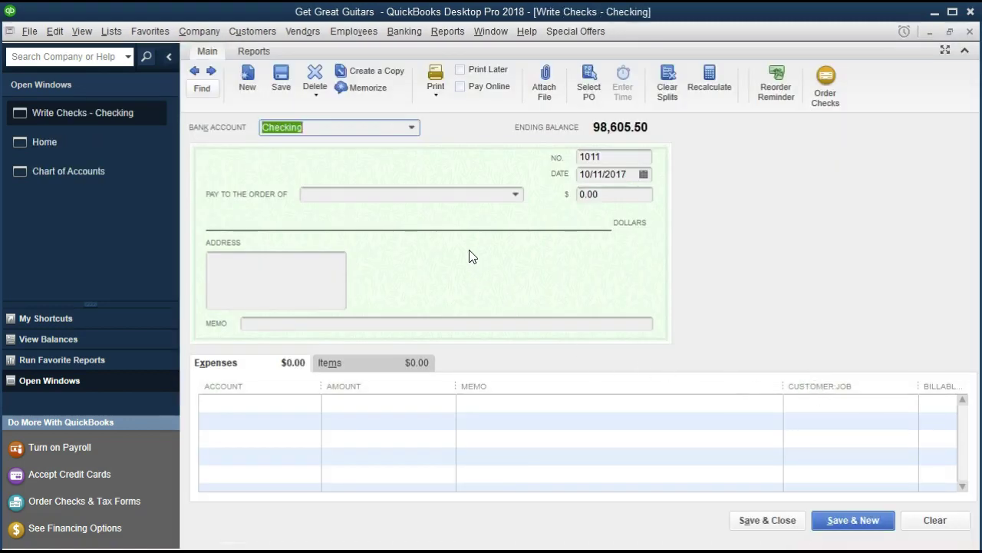
{"action": "left_click", "coordinate": [282, 408]}
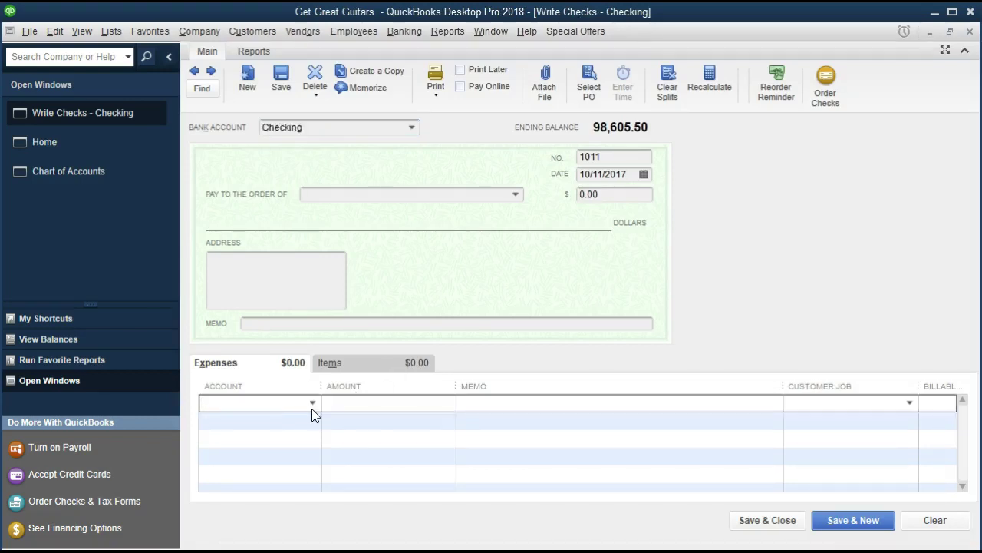
{"action": "left_click", "coordinate": [312, 403]}
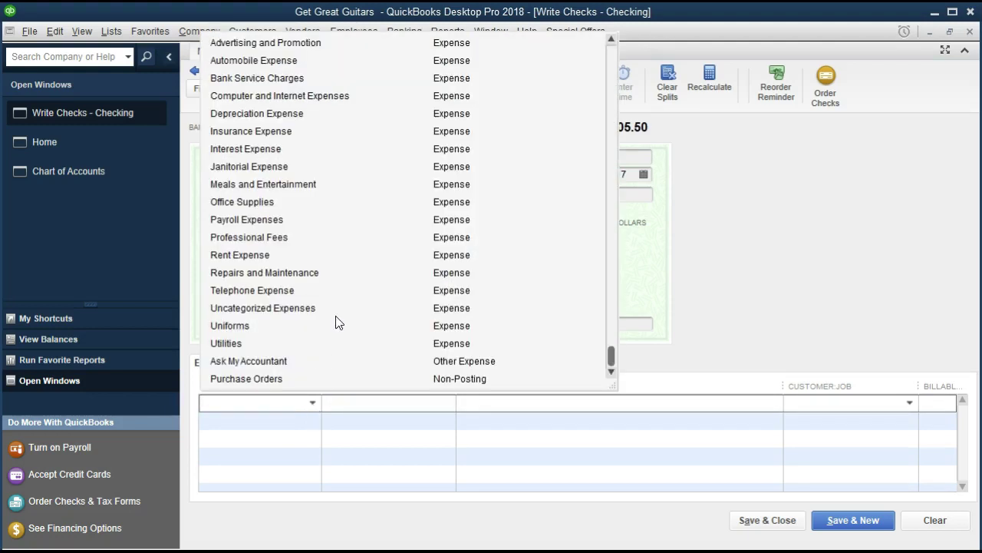
{"action": "scroll", "coordinate": [335, 323], "scroll_direction": "up", "scroll_amount": 10}
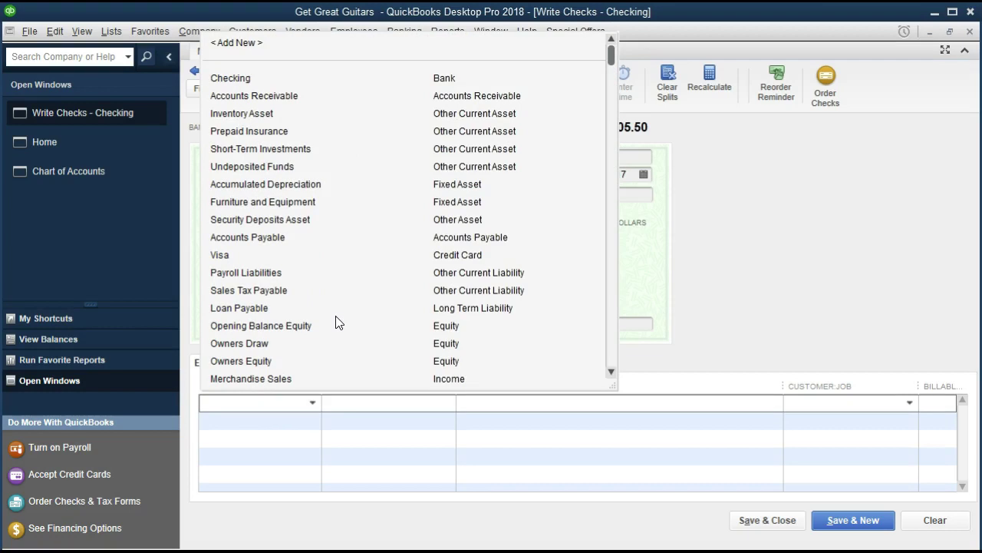
{"action": "left_click", "coordinate": [276, 401]}
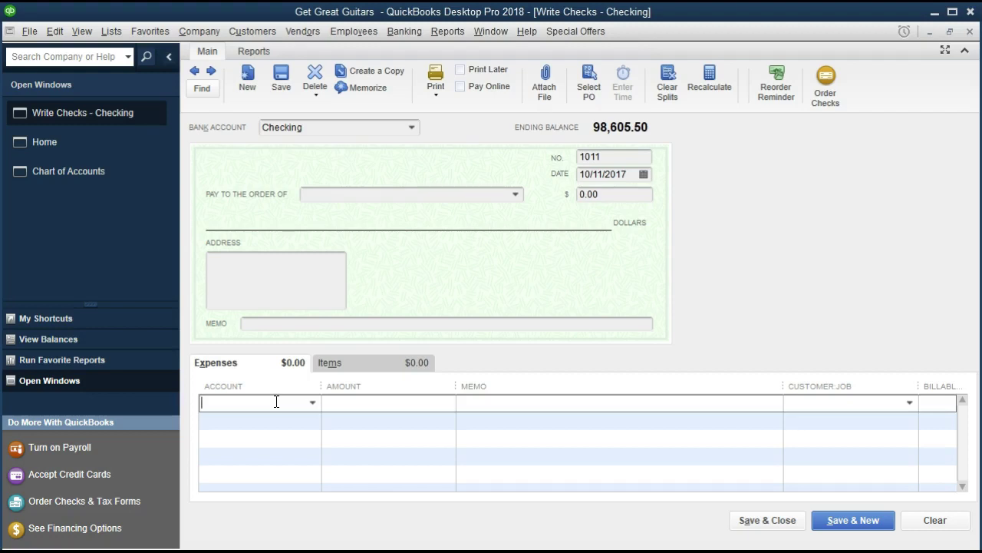
Step: Look up accounts matching "In" in the check's first expense line and clear the entry
{"action": "type", "text": "In"}
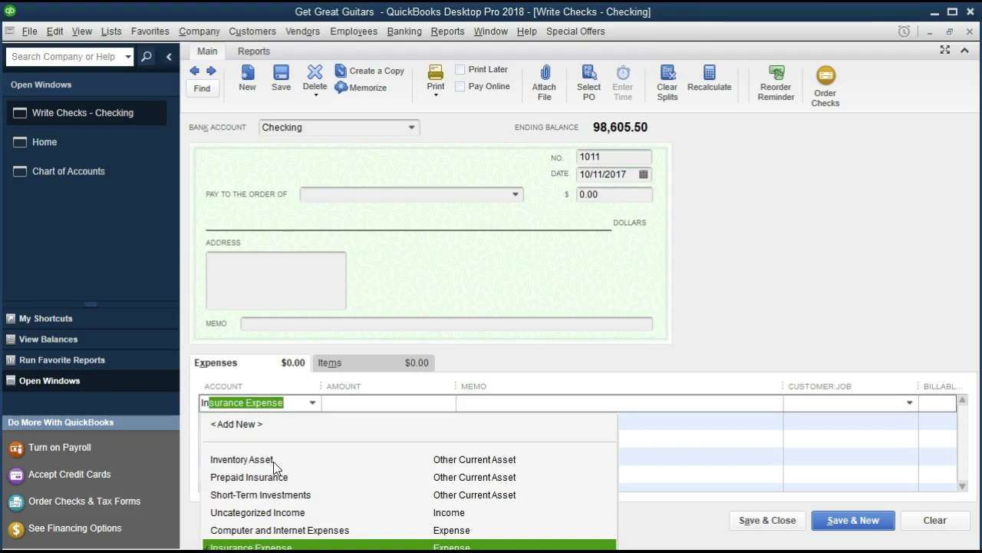
{"action": "key", "text": "BackSpace"}
{"action": "key", "text": "BackSpace"}
{"action": "key", "text": "BackSpace"}
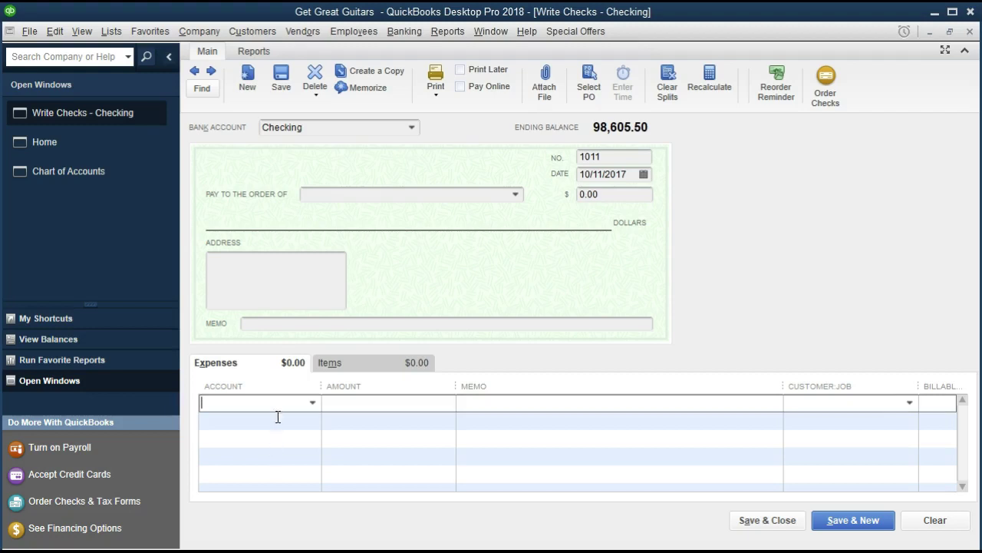
Step: Open the chart of accounts from the check form, search it for "insurance", clear the search, and close the list
{"action": "left_click", "coordinate": [118, 33]}
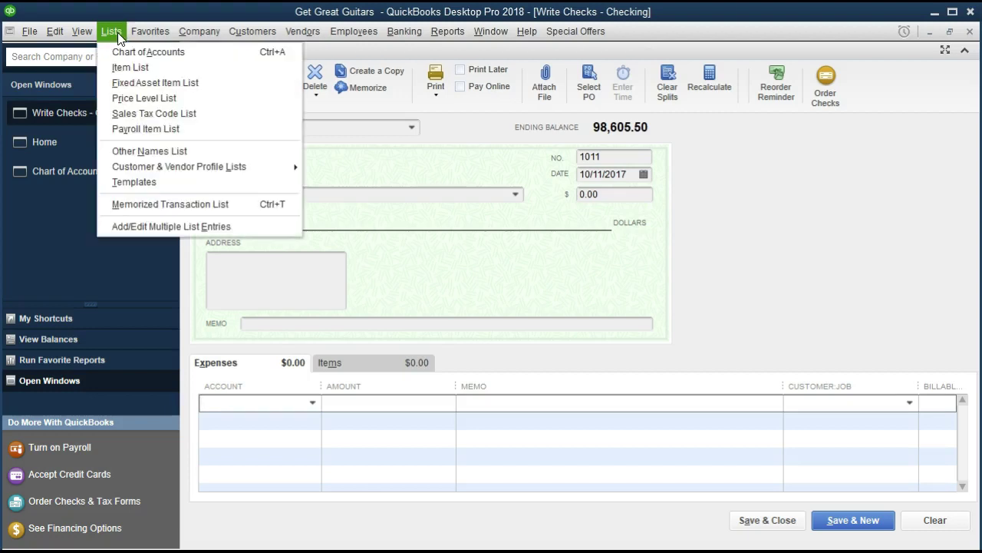
{"action": "left_click", "coordinate": [127, 51]}
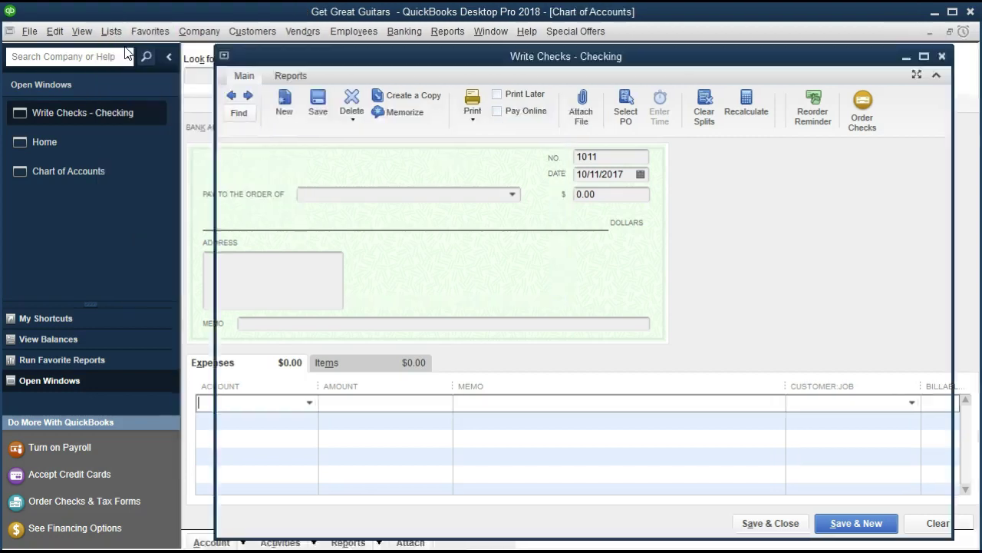
{"action": "type", "text": "insurance"}
{"action": "key", "text": "Return"}
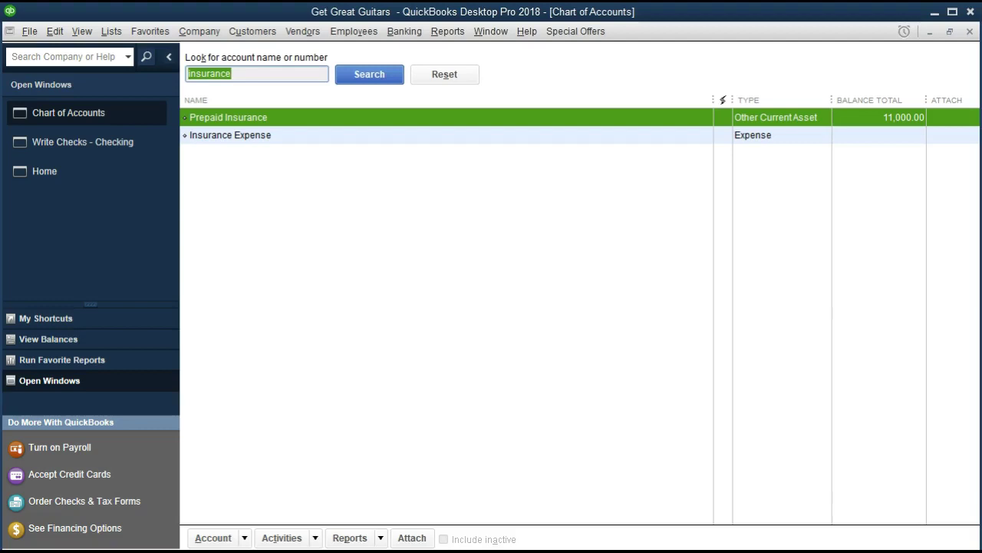
{"action": "key", "text": "BackSpace"}
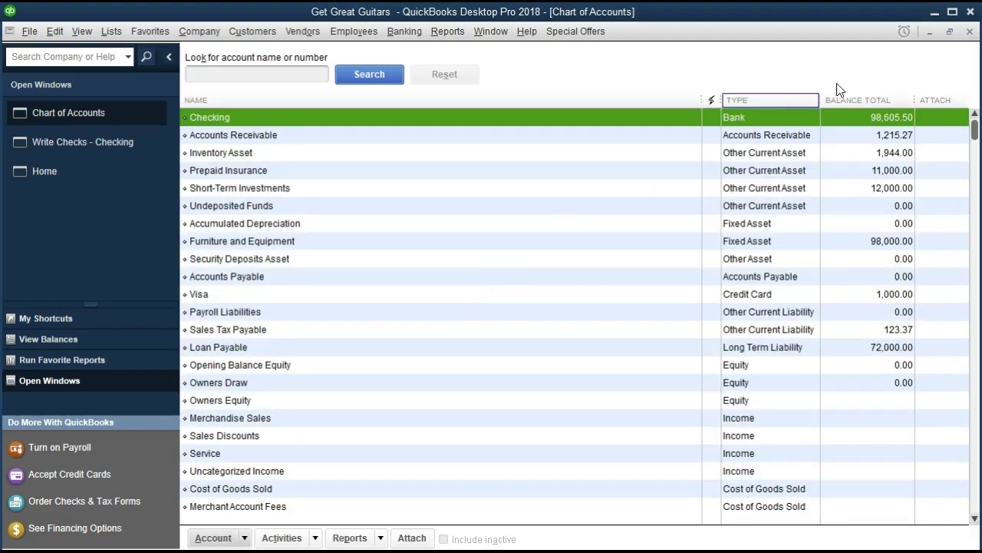
{"action": "left_click", "coordinate": [971, 35]}
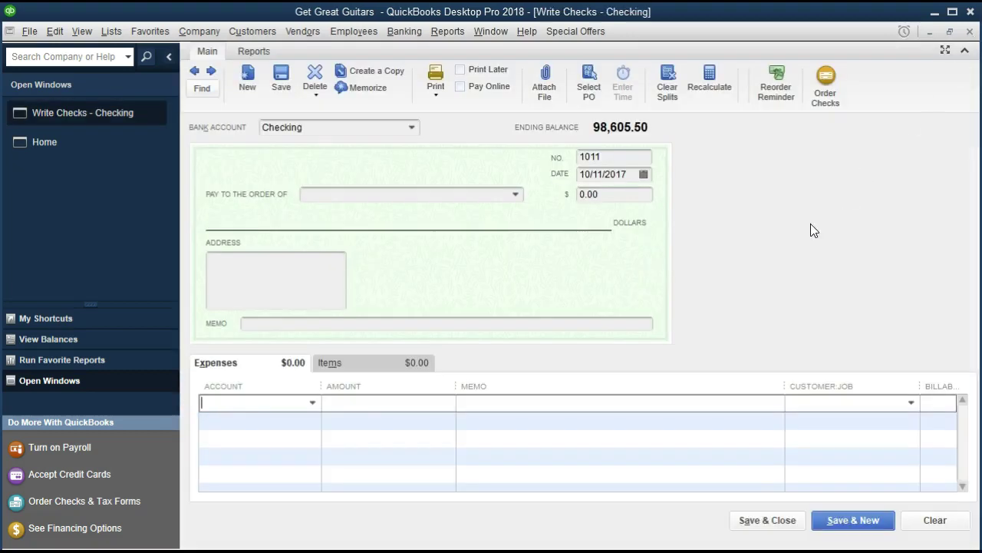
Step: Review the account choices for the check's first expense line, close them, and reopen the chart of accounts
{"action": "left_click", "coordinate": [311, 404]}
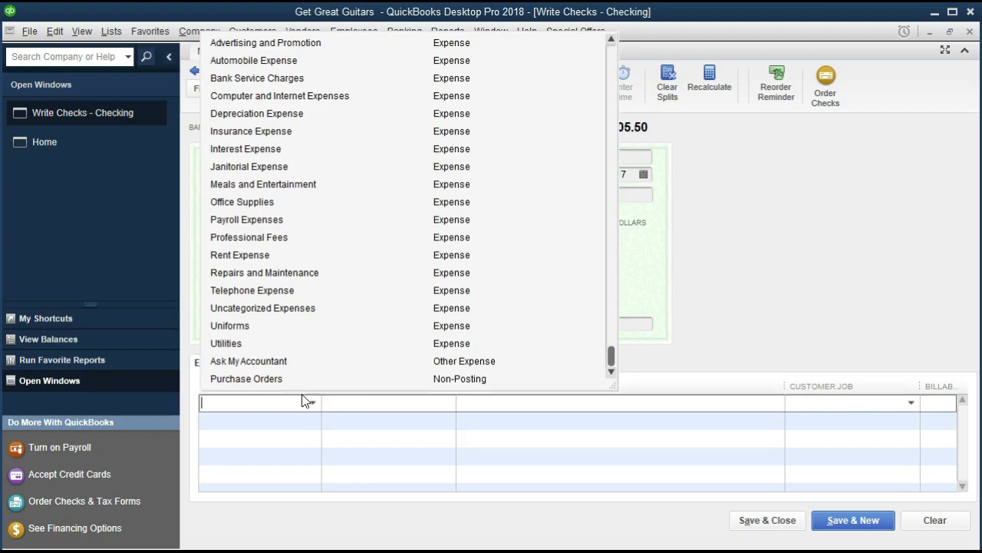
{"action": "left_click", "coordinate": [354, 407]}
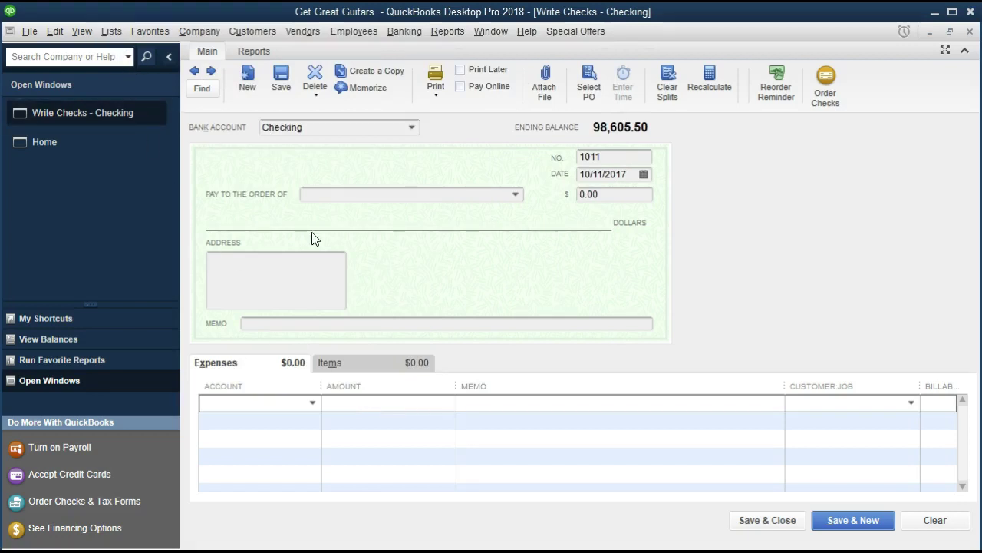
{"action": "key", "text": "ctrl+a"}
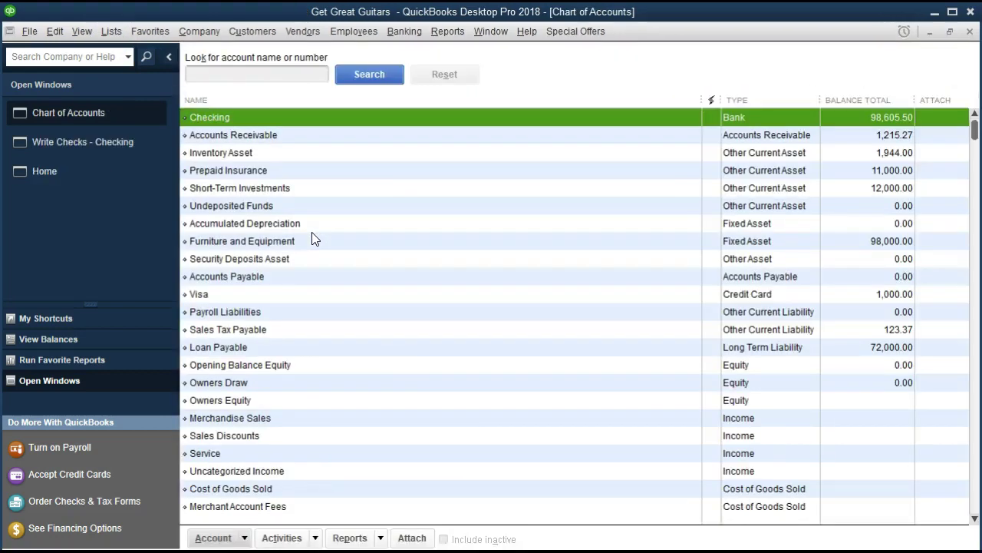